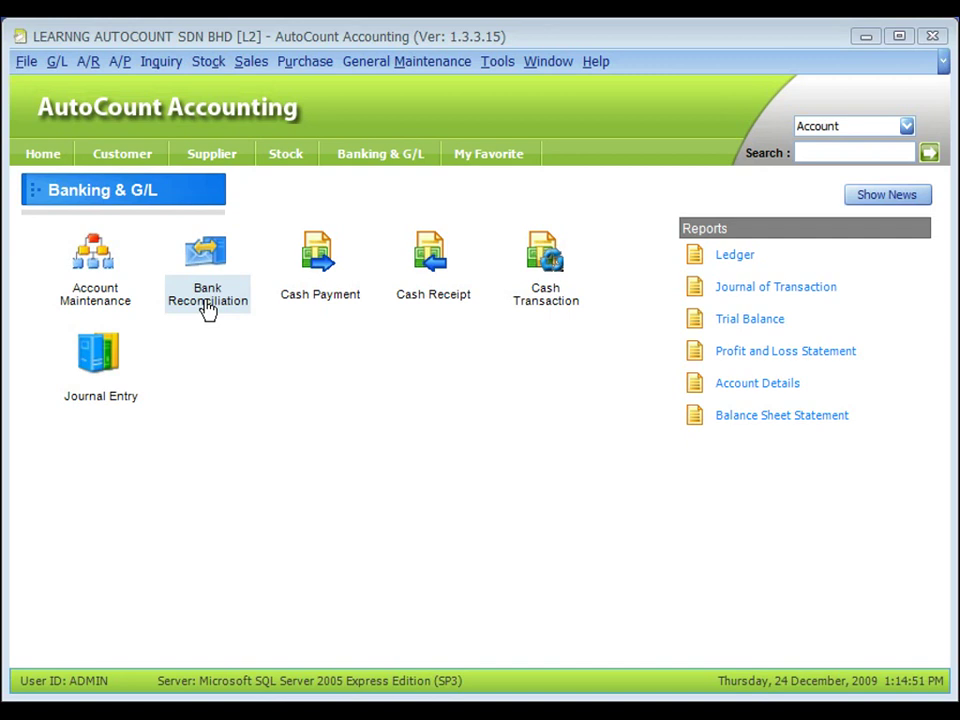
Open the G/L menu with Alt+G to show Bank Reconciliation among the ledger functions.
{"action": "key", "text": "alt+g"}
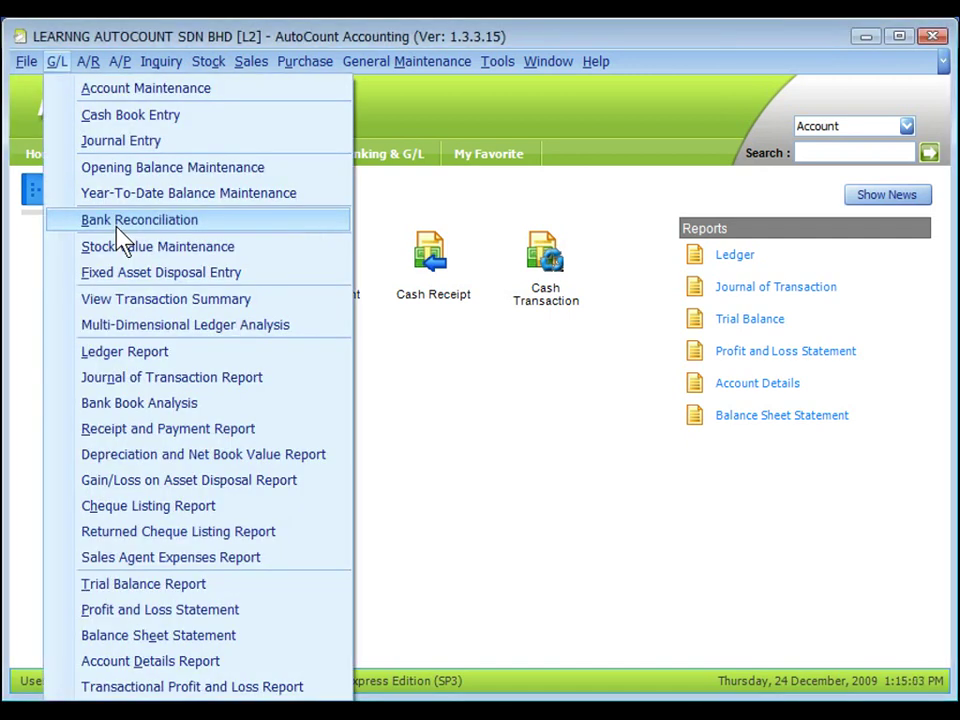
Open Bank Reconciliation and select bank account 310-MBB1 from the AccNo list.
{"action": "left_click", "coordinate": [116, 229]}
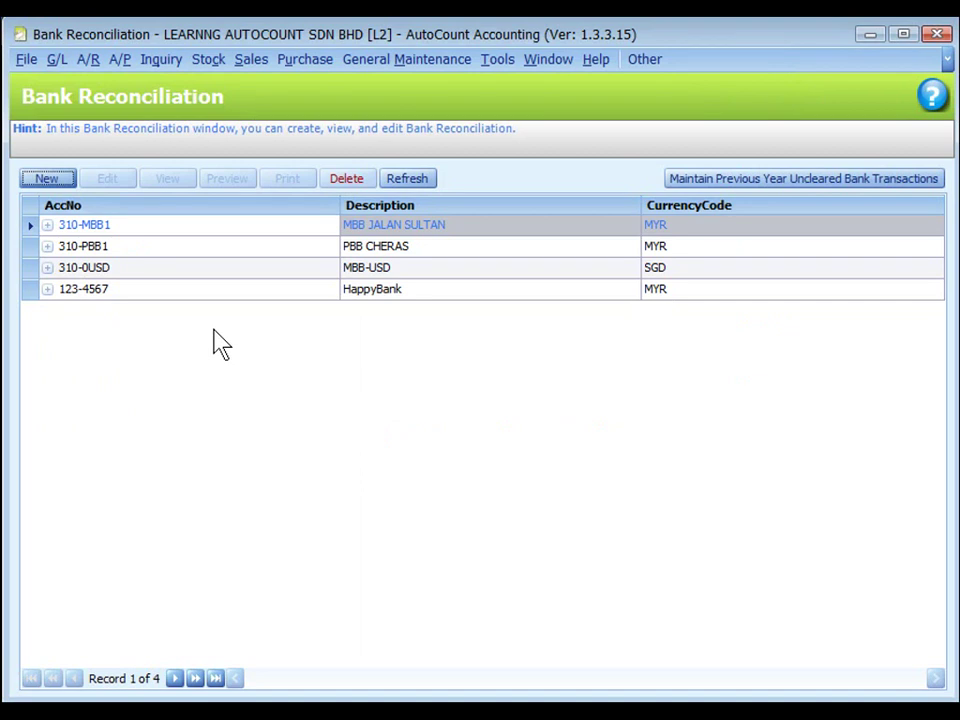
{"action": "left_click", "coordinate": [197, 248]}
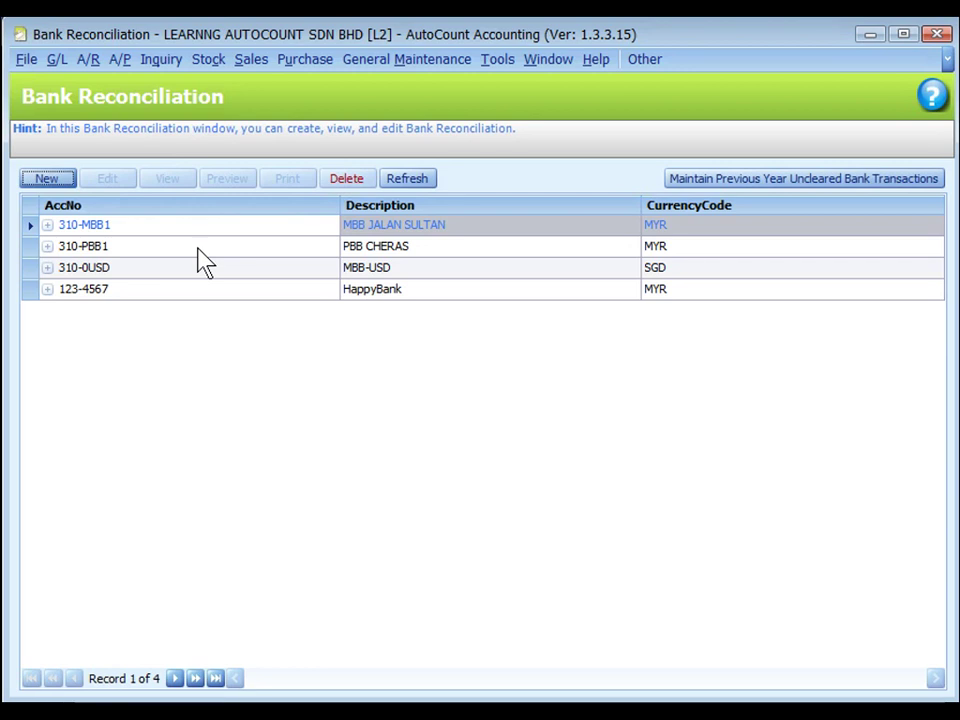
{"action": "left_click", "coordinate": [113, 228]}
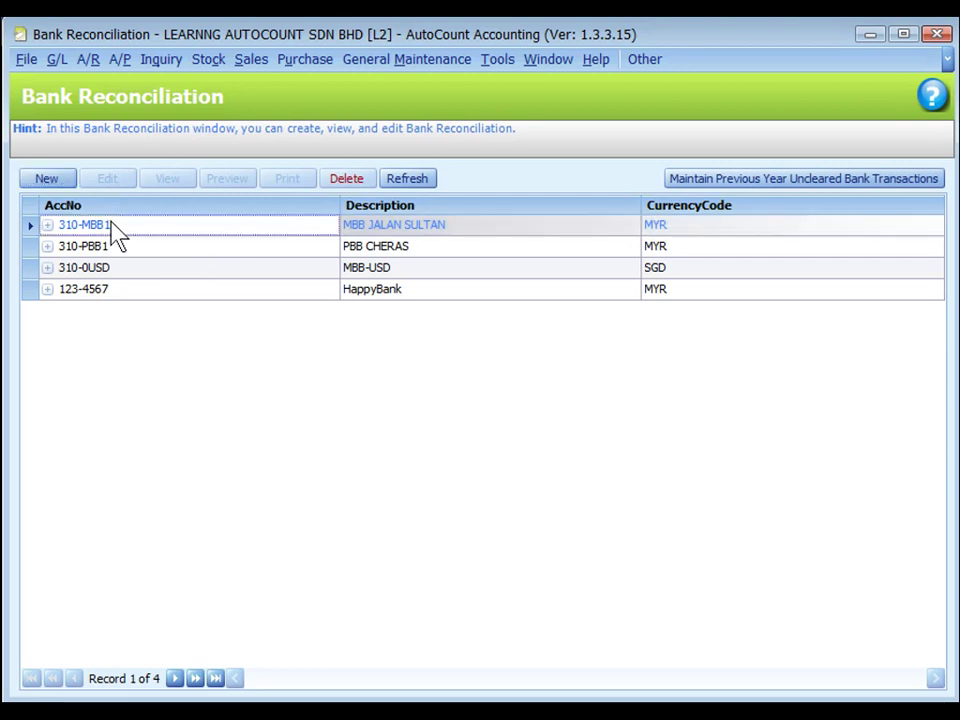
{"action": "left_click", "coordinate": [739, 182]}
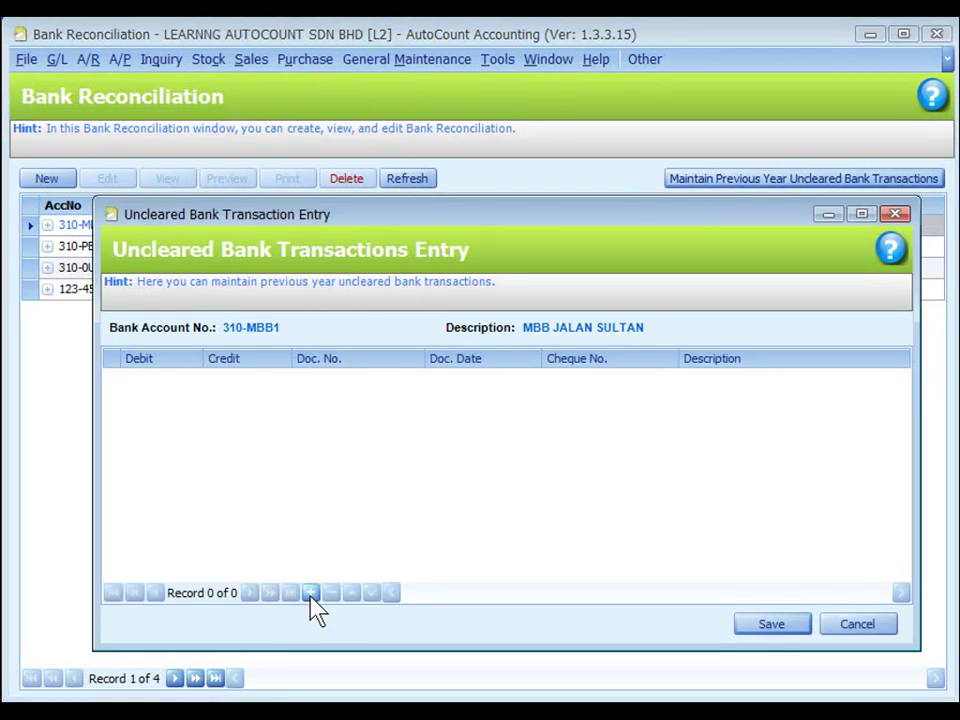
{"action": "left_click", "coordinate": [310, 595]}
{"action": "key", "text": "Escape"}
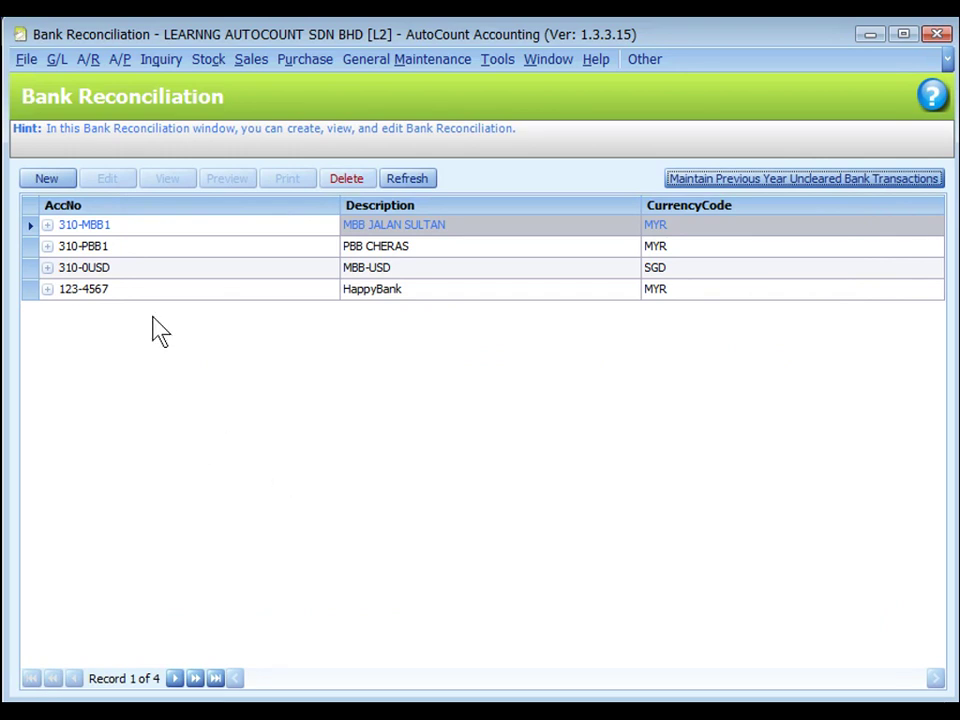
Start a new reconciliation for 310-MBB1 with statement date 24-12-2009.
{"action": "left_click", "coordinate": [112, 225]}
{"action": "left_click", "coordinate": [66, 182]}
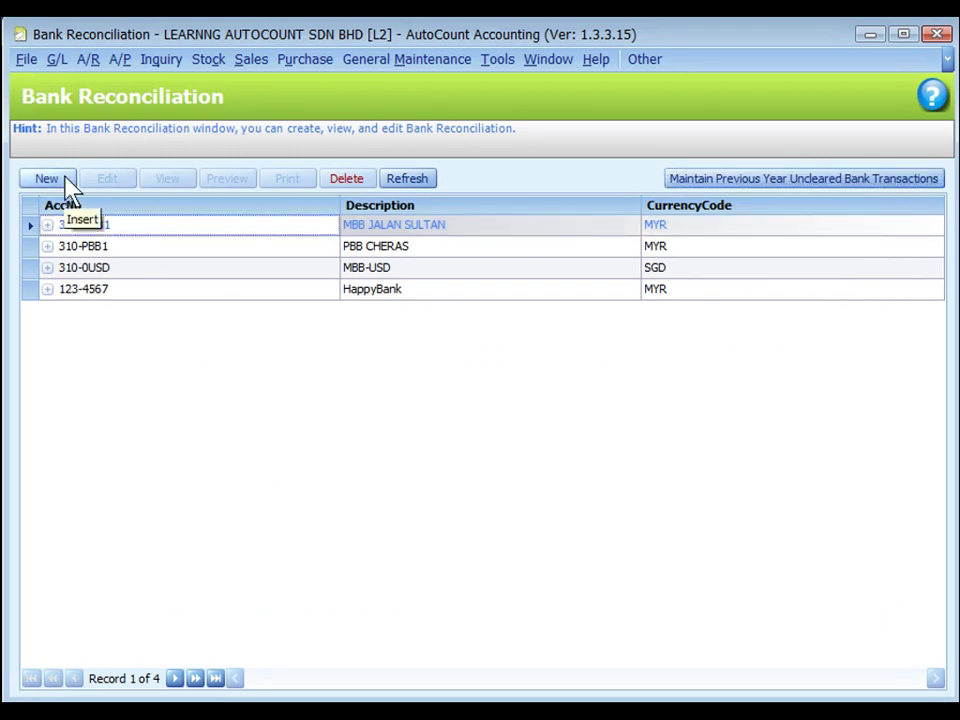
{"action": "left_click", "coordinate": [383, 510]}
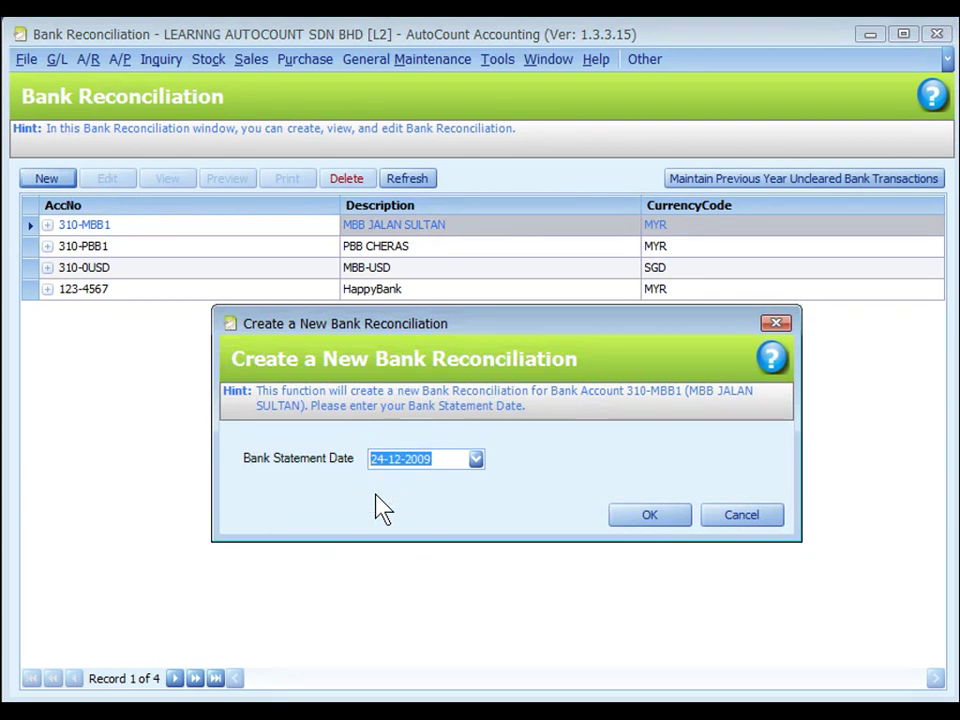
{"action": "key", "text": "Return"}
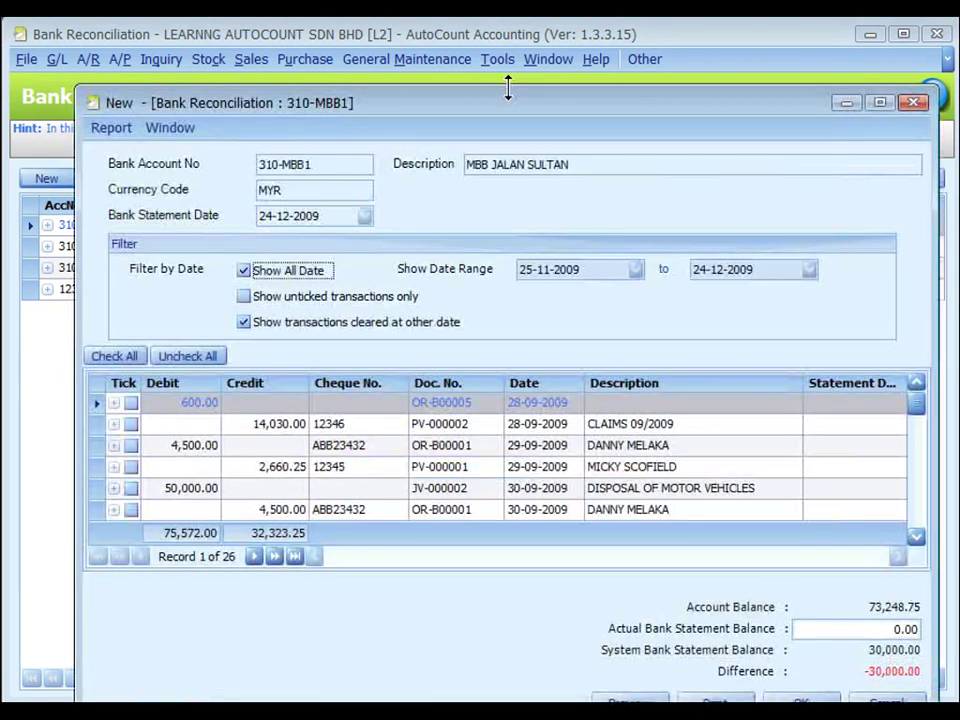
Maximise the window and untick Show All Date to filter 25-11-2009 to 24-12-2009.
{"action": "double_click", "coordinate": [352, 105]}
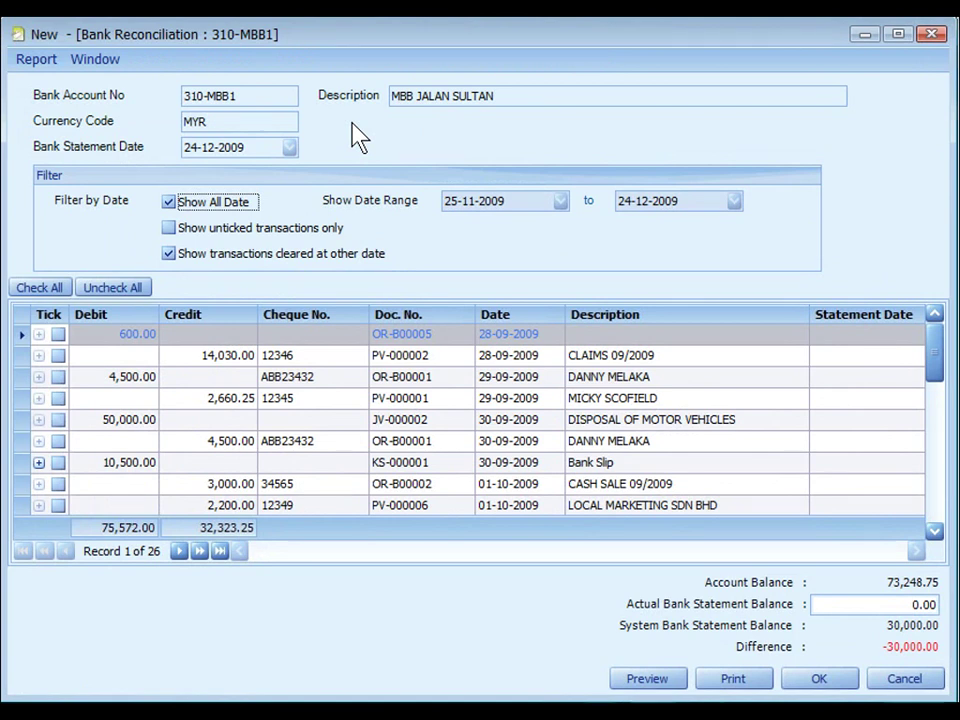
{"action": "left_click", "coordinate": [86, 184]}
{"action": "left_click", "coordinate": [169, 202]}
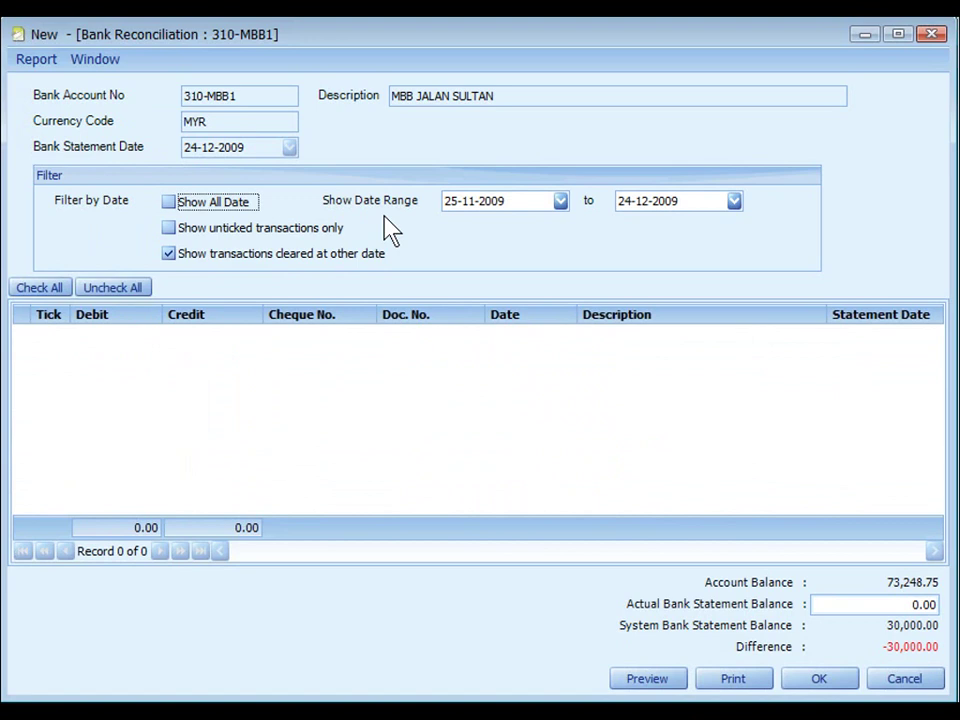
Tick Show All Date so all 26 transactions are listed.
{"action": "left_click", "coordinate": [170, 202]}
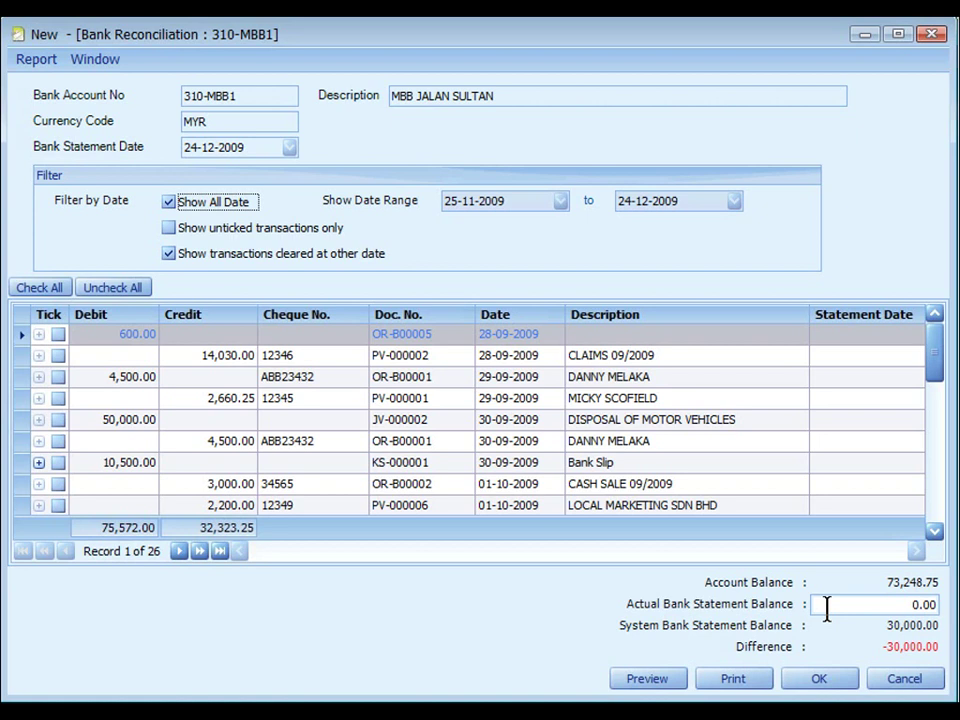
Enter 35,000.00 as the actual bank statement balance.
{"action": "left_click", "coordinate": [844, 606]}
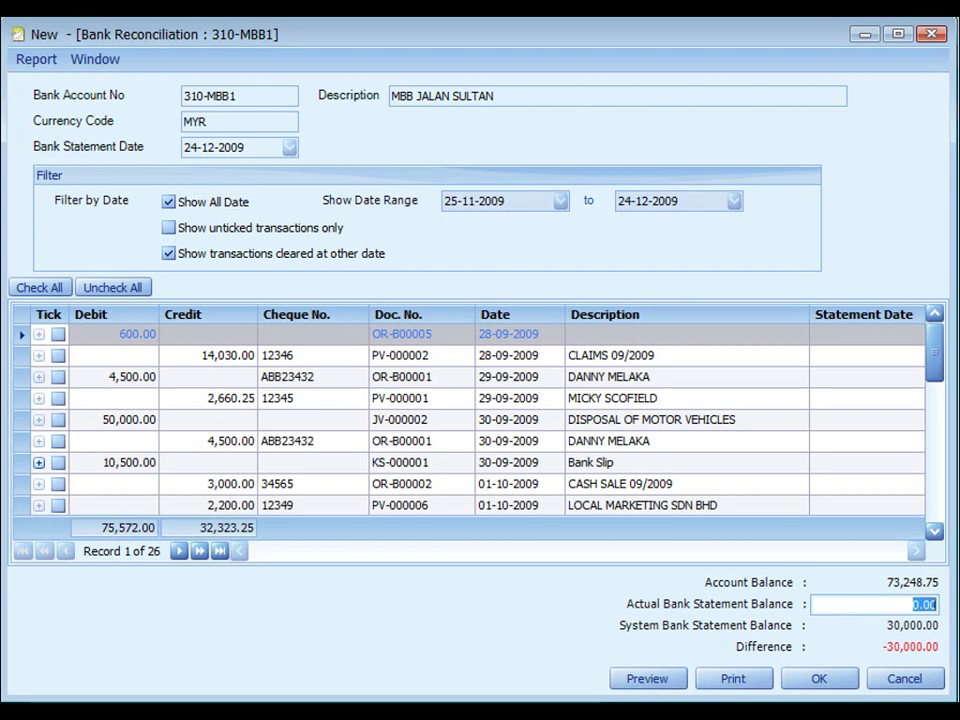
{"action": "type", "text": "35,0"}
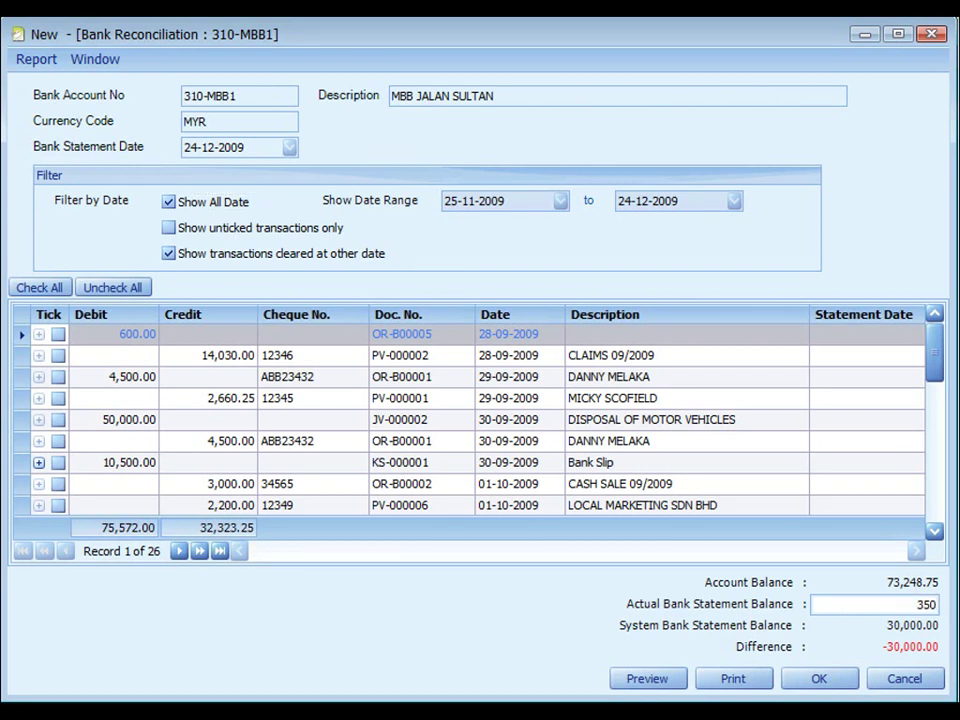
{"action": "type", "text": "00"}
{"action": "key", "text": "Tab"}
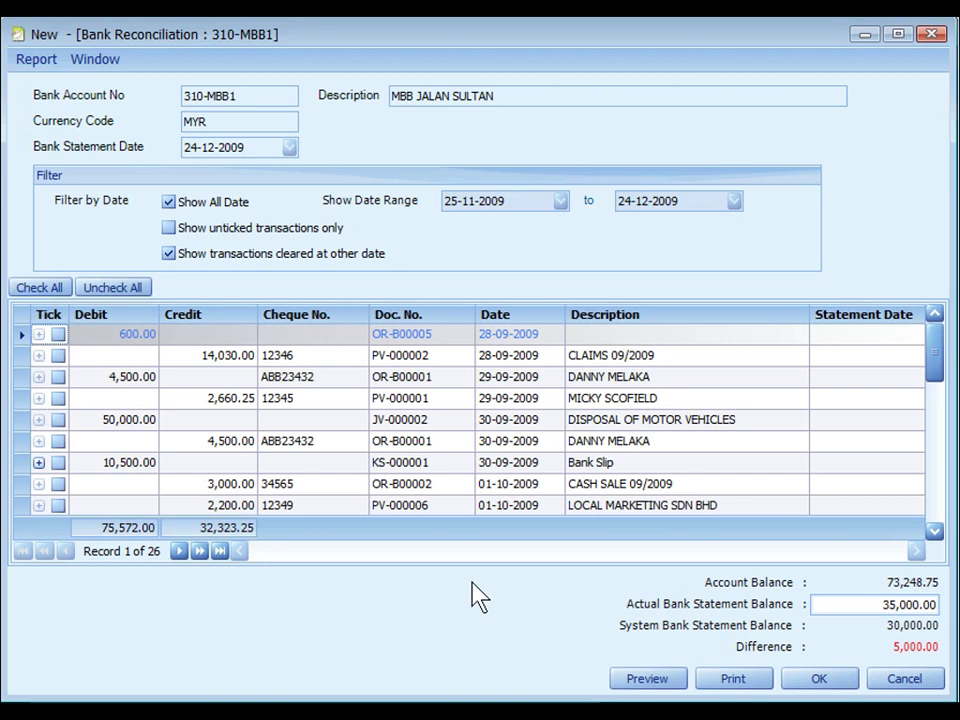
Tick cleared items: OR-B00001 4,500.00, Bank Slip, CASH SALE 09/2009, OR-B00004 400.00, DIGI 700.00.
{"action": "left_click", "coordinate": [58, 377]}
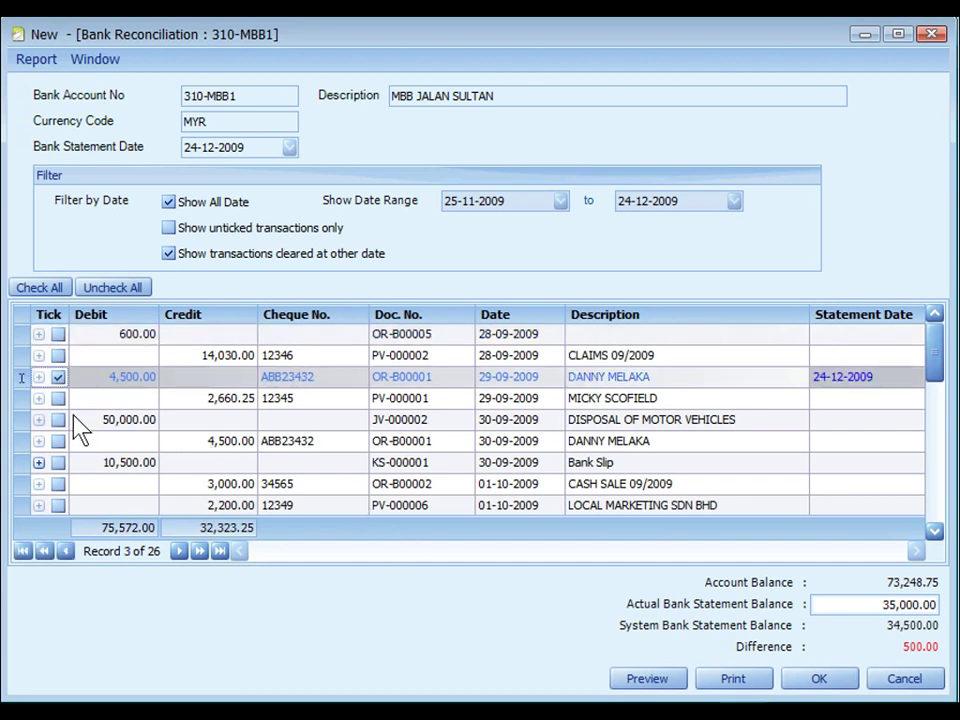
{"action": "scroll", "coordinate": [73, 430], "scroll_direction": "down", "scroll_amount": 1}
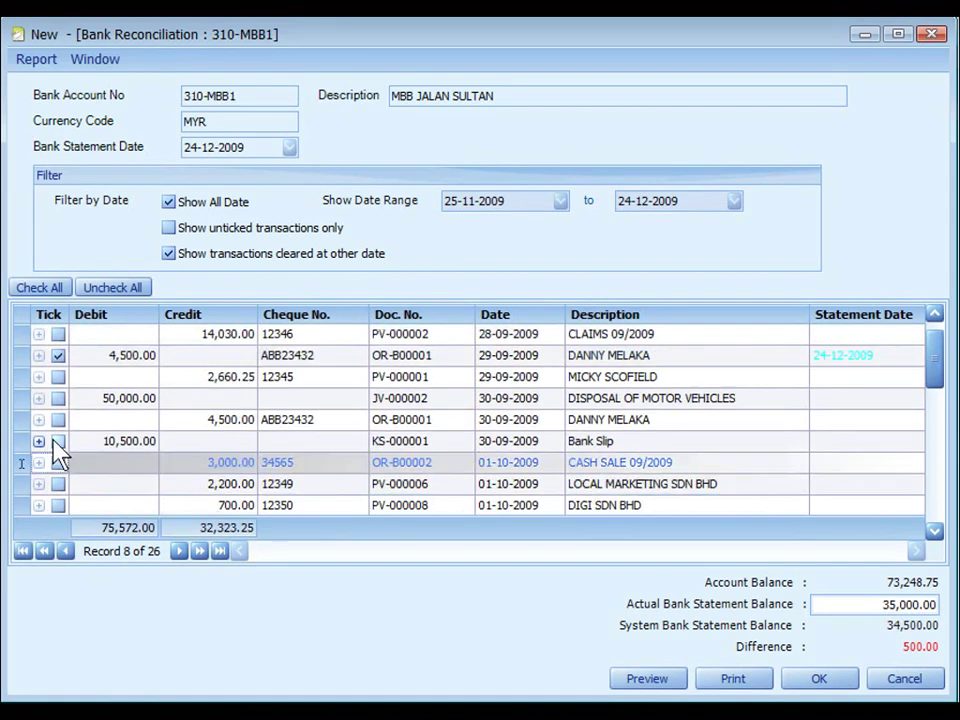
{"action": "left_click", "coordinate": [58, 441]}
{"action": "left_click", "coordinate": [58, 462]}
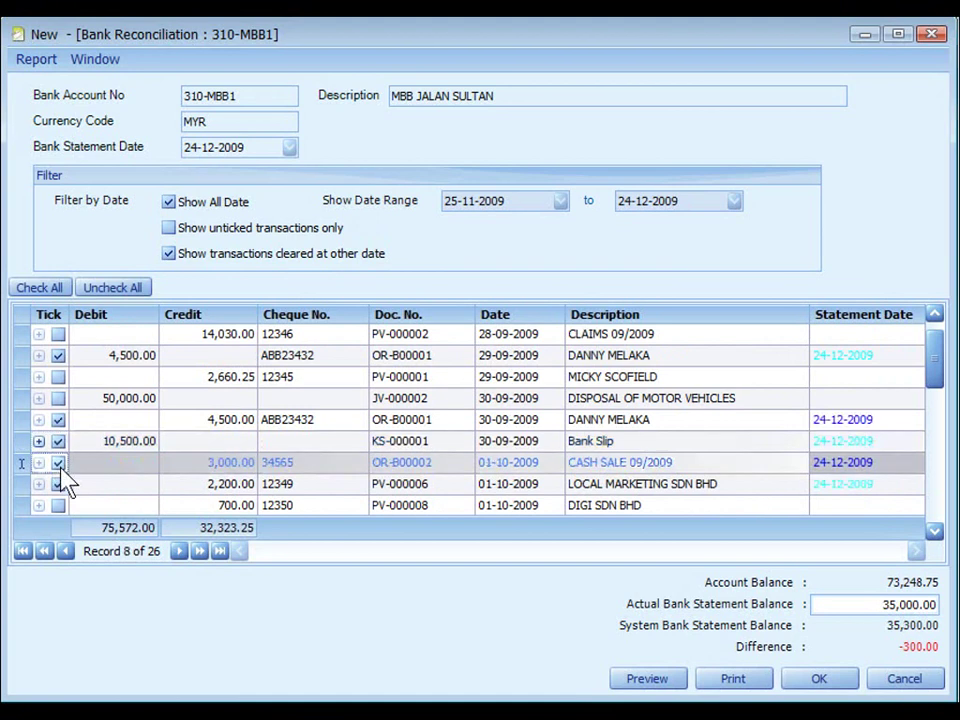
{"action": "left_click", "coordinate": [60, 466]}
{"action": "left_click", "coordinate": [60, 486]}
{"action": "left_click", "coordinate": [935, 428]}
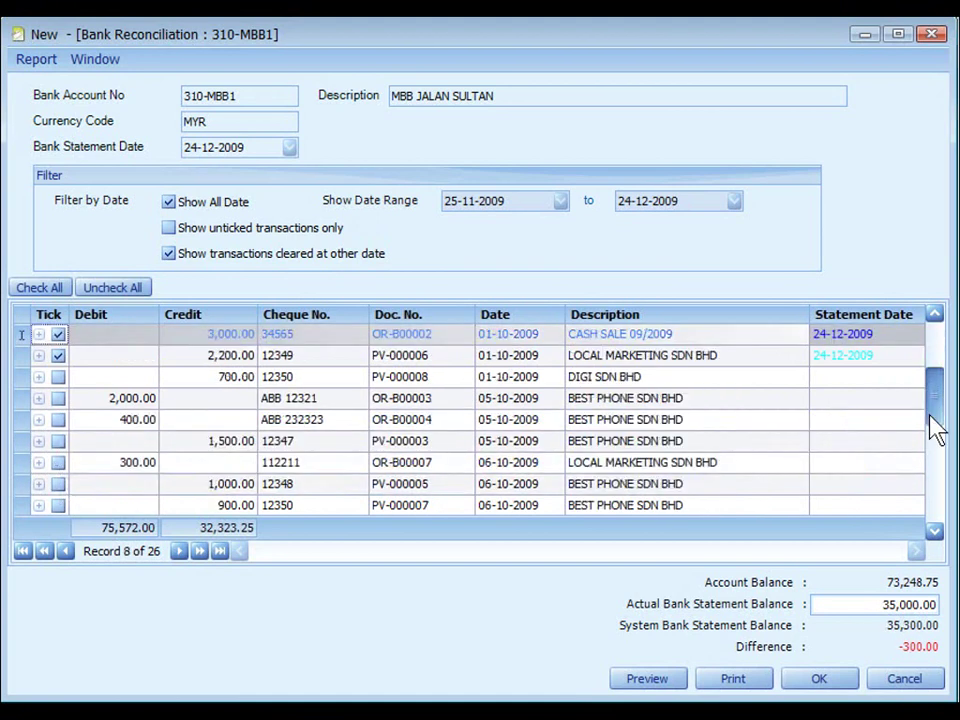
{"action": "left_click", "coordinate": [58, 419]}
{"action": "left_click", "coordinate": [58, 377]}
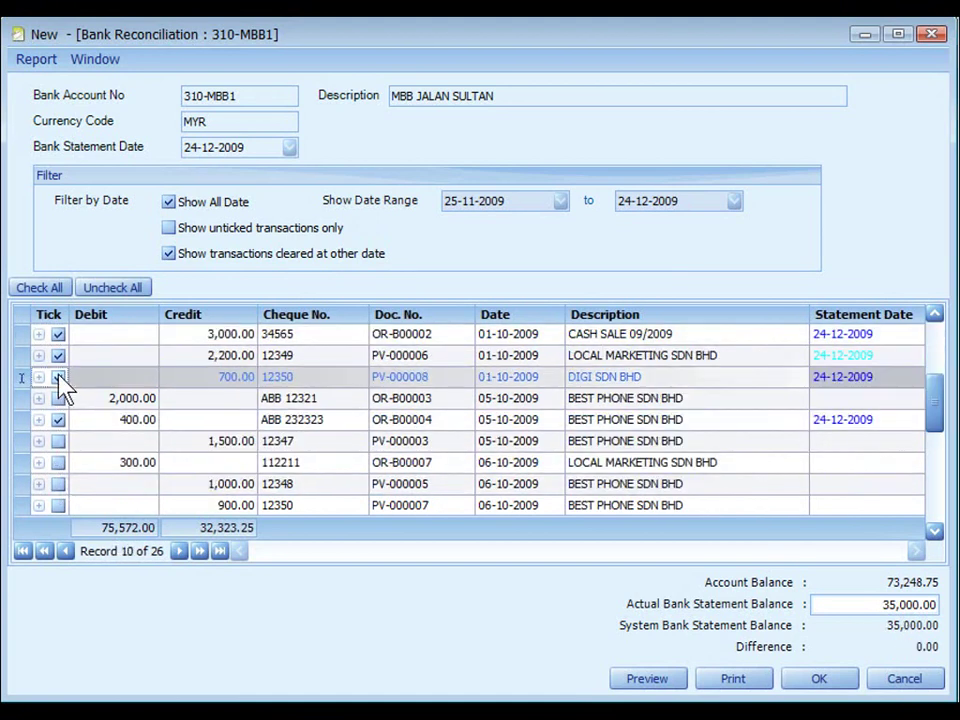
{"action": "left_click", "coordinate": [646, 679]}
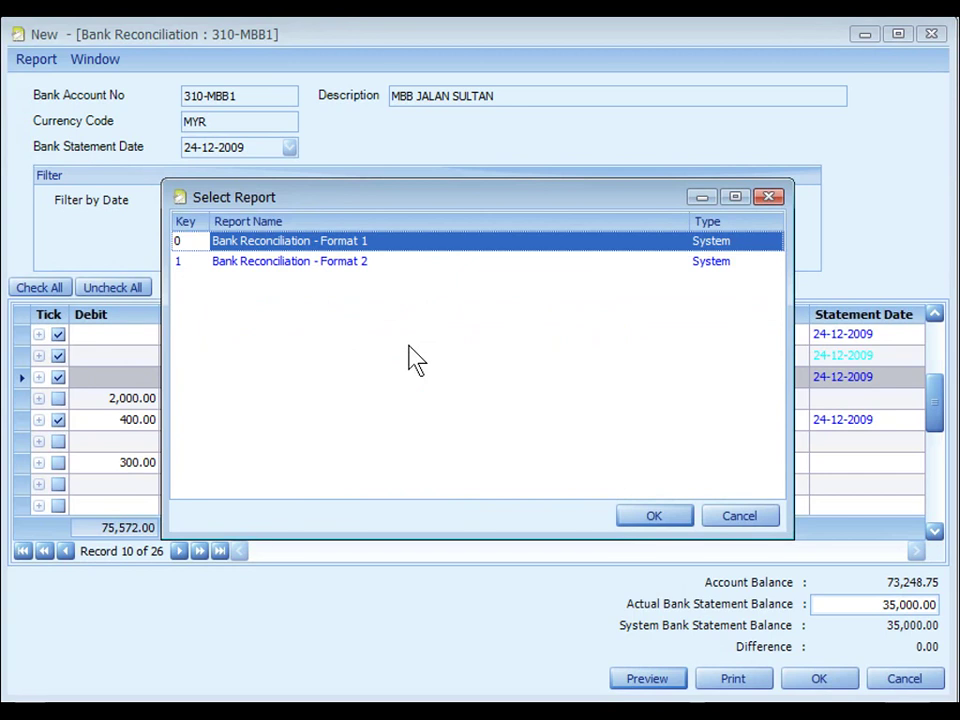
{"action": "left_click", "coordinate": [649, 520]}
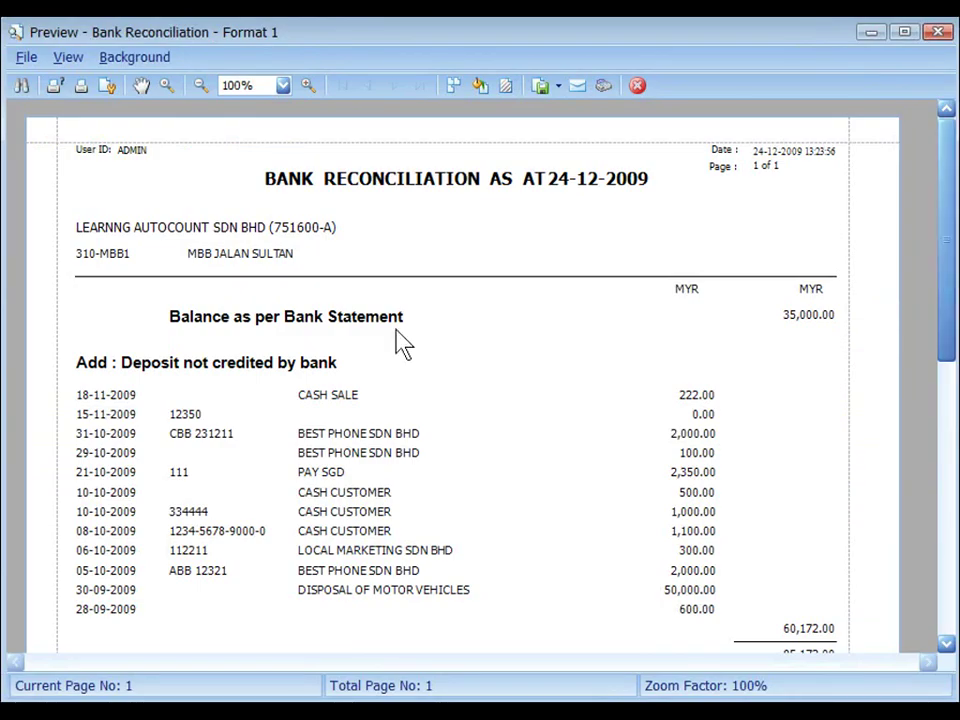
{"action": "left_click_drag", "start_coordinate": [946, 310], "coordinate": [949, 570]}
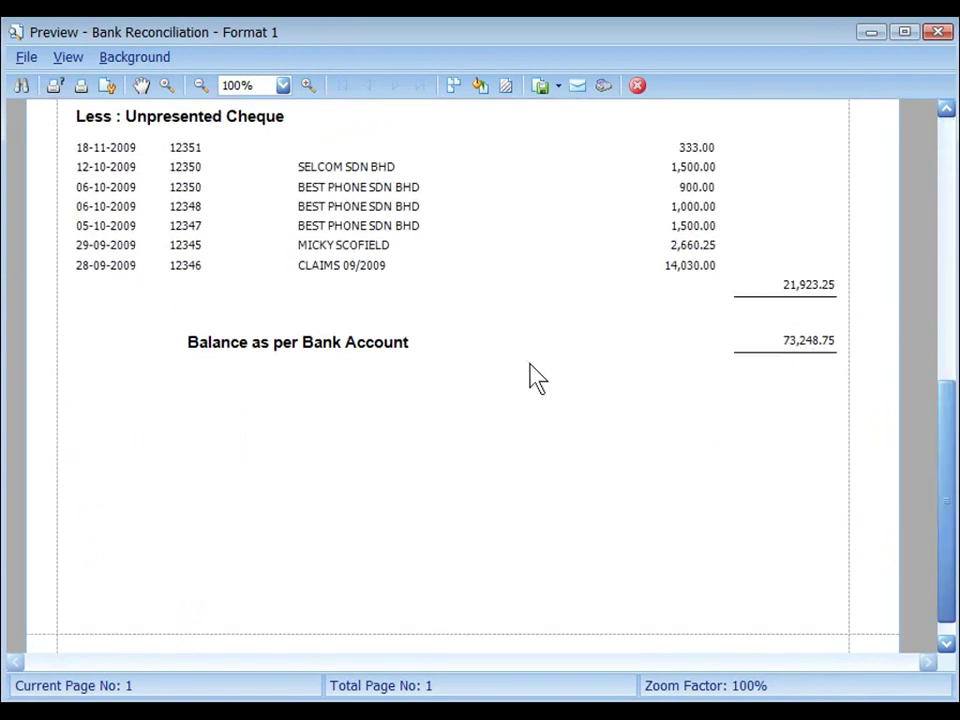
{"action": "key", "text": "Escape"}
{"action": "left_click", "coordinate": [627, 517]}
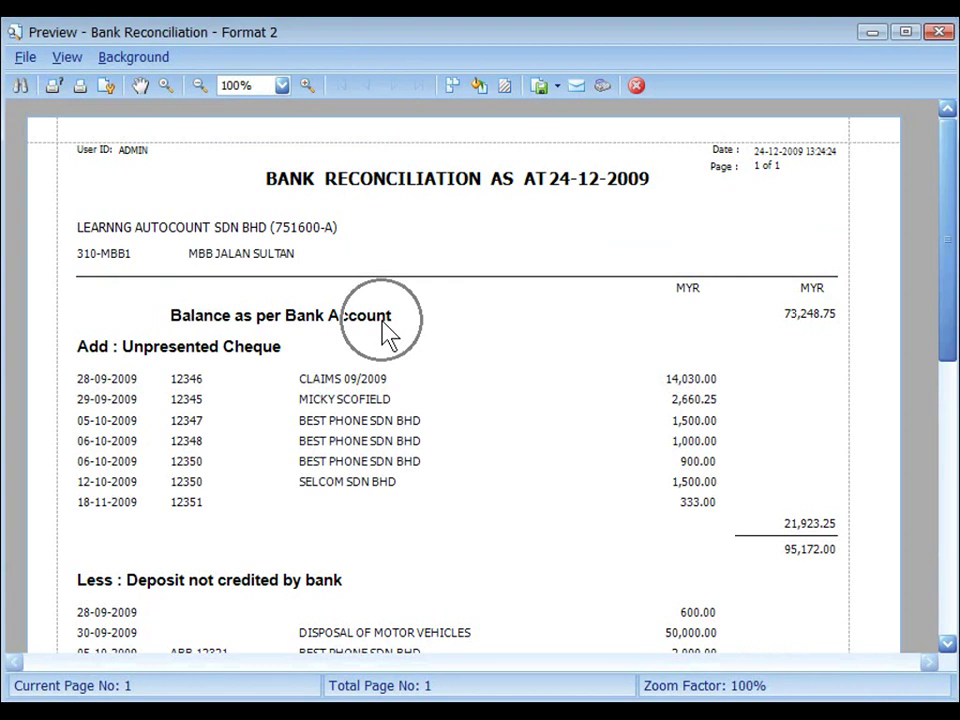
{"action": "left_click_drag", "start_coordinate": [948, 330], "coordinate": [950, 568]}
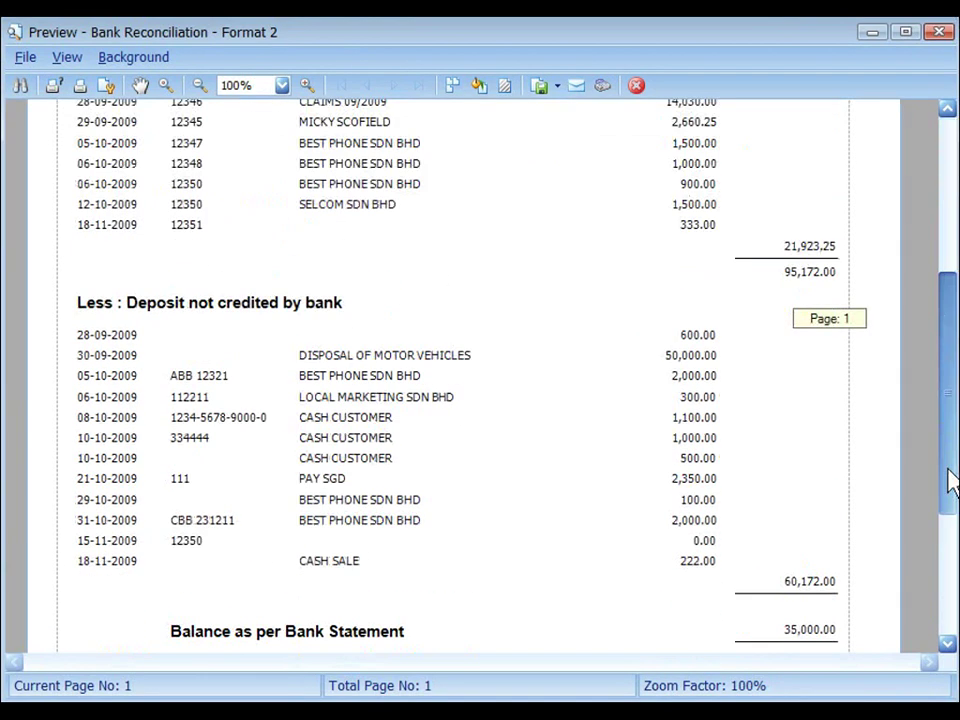
{"action": "left_click", "coordinate": [375, 375]}
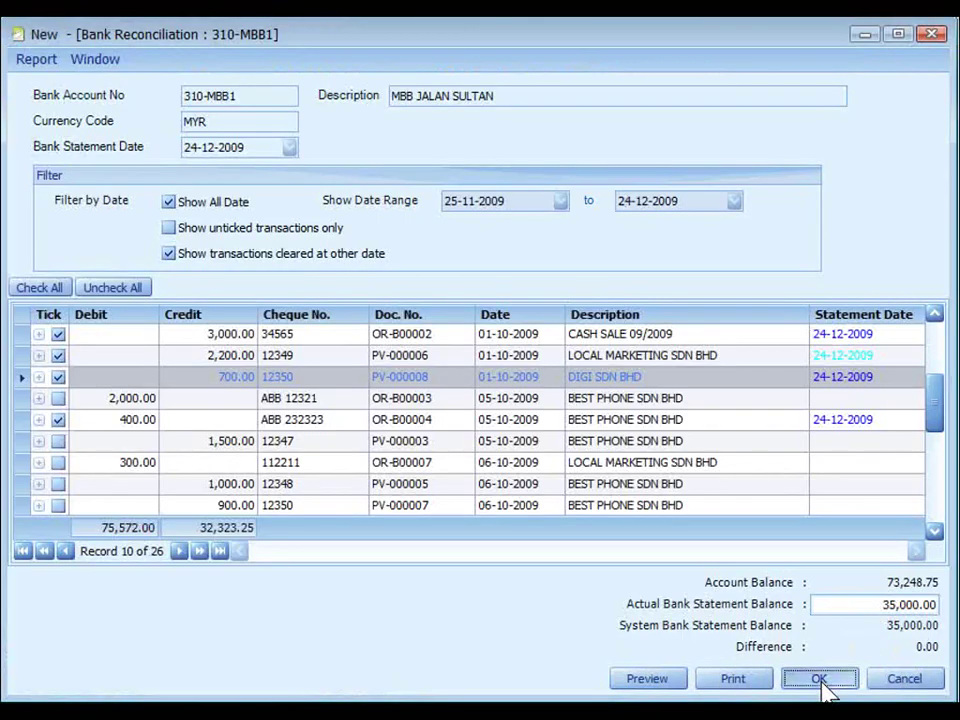
Save the reconciliation with OK and expand 310-MBB1 to confirm the 24-12-2009 entry.
{"action": "left_click", "coordinate": [820, 680]}
{"action": "left_click", "coordinate": [86, 228]}
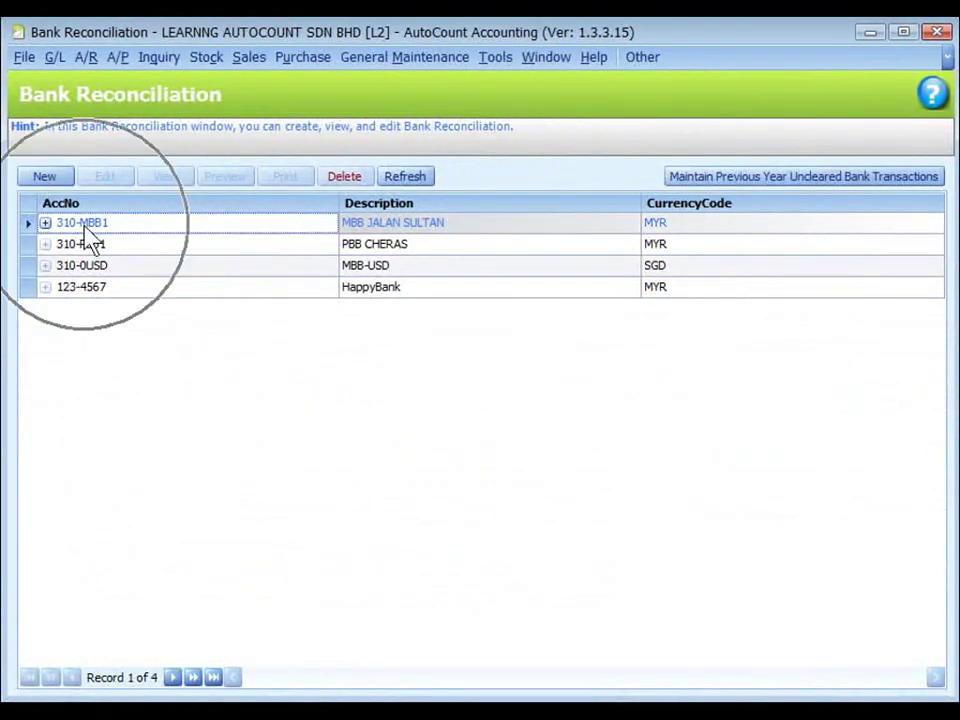
{"action": "left_click", "coordinate": [45, 223]}
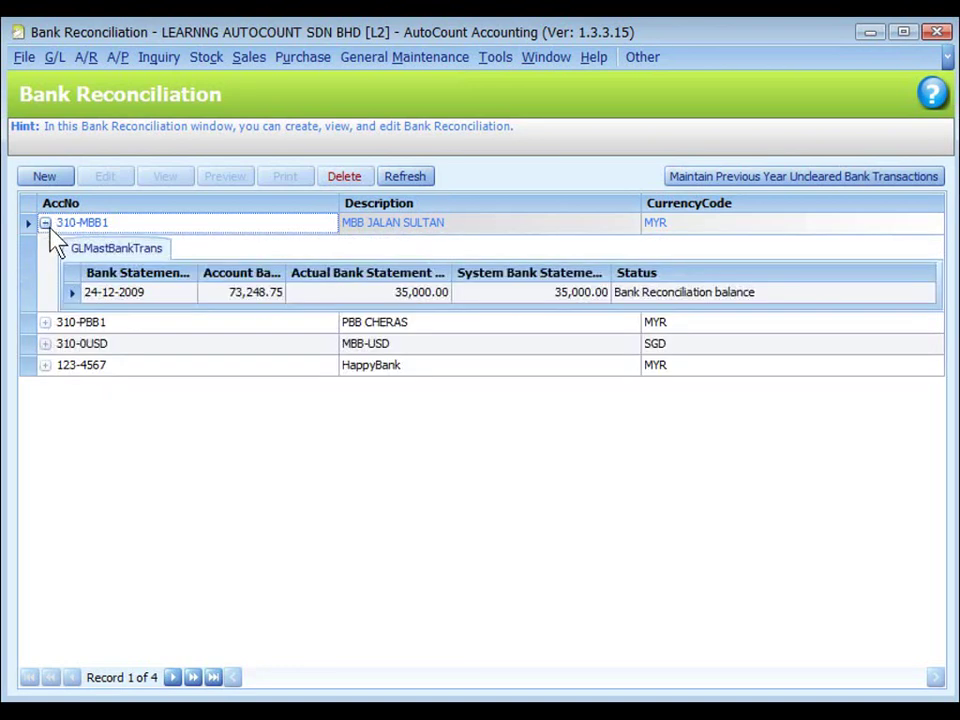